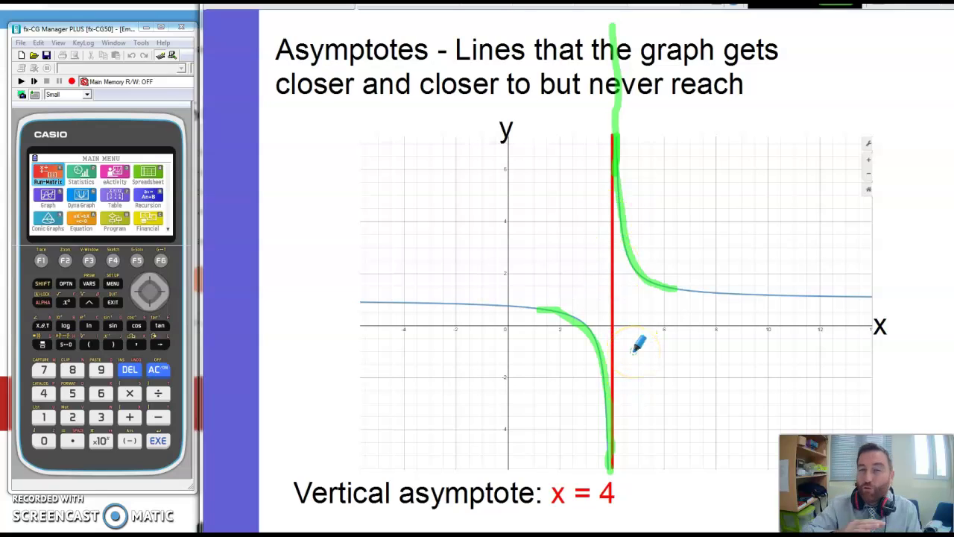
# Step: Ink beside the red x = 4 line, then advance to the y = 1 horizontal asymptote slide
pyautogui.click(724, 169)
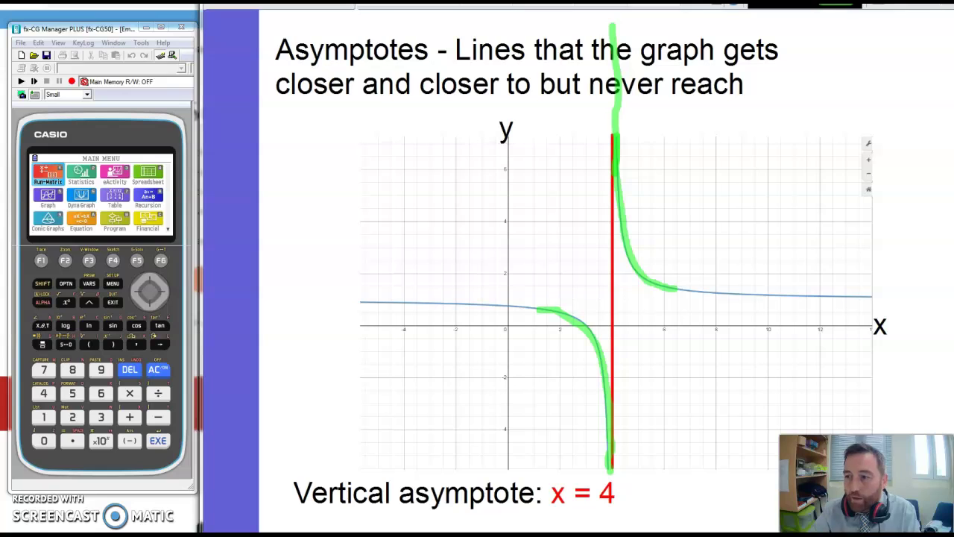
pyautogui.press('Right')
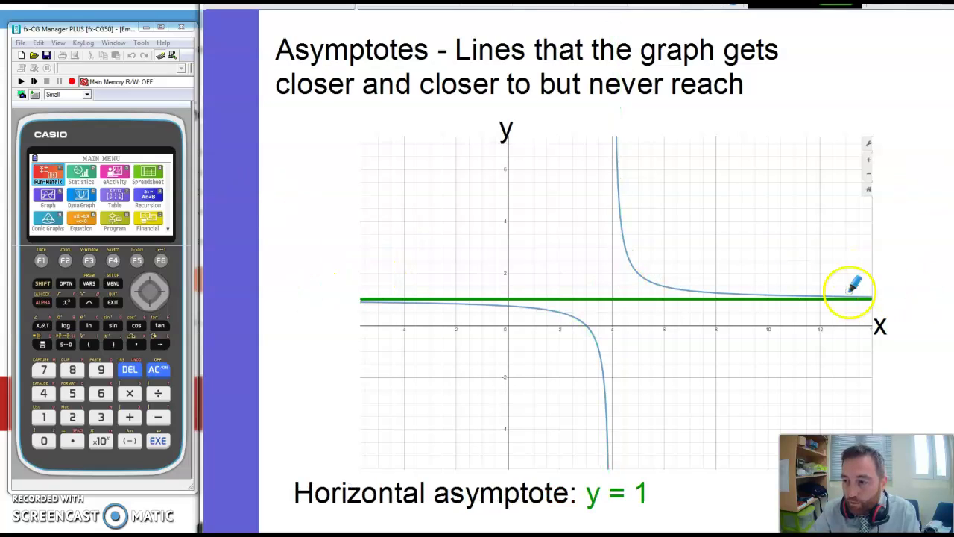
# Step: Highlight and dot the left part of the green y = 1 line, then circle and underline its label
pyautogui.moveTo(448, 303); pyautogui.dragTo(350, 302)
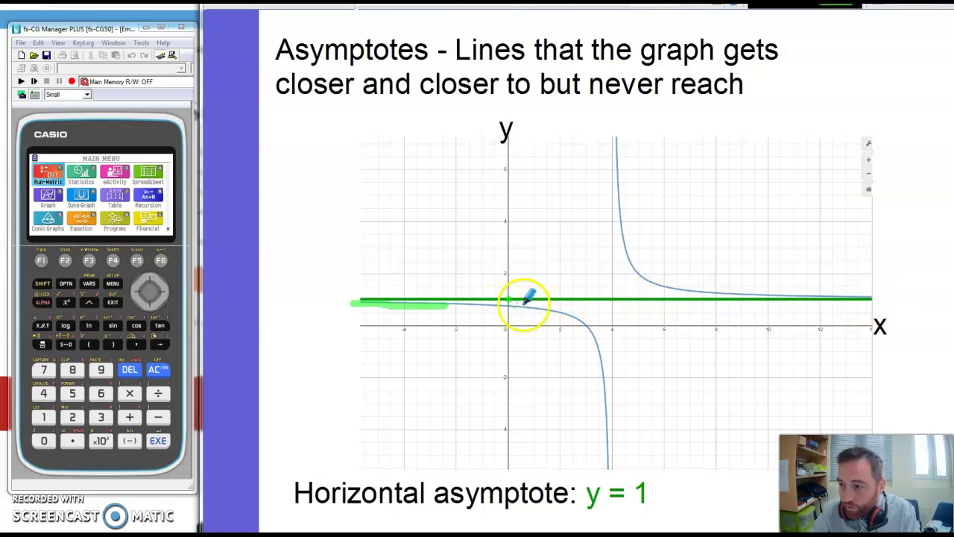
pyautogui.click(571, 298)
pyautogui.click(626, 295)
pyautogui.click(673, 299)
pyautogui.click(730, 300)
pyautogui.moveTo(631, 473)
pyautogui.mouseDown()
pyautogui.moveTo(557, 482)
pyautogui.moveTo(674, 502)
pyautogui.moveTo(605, 446)
pyautogui.mouseUp()
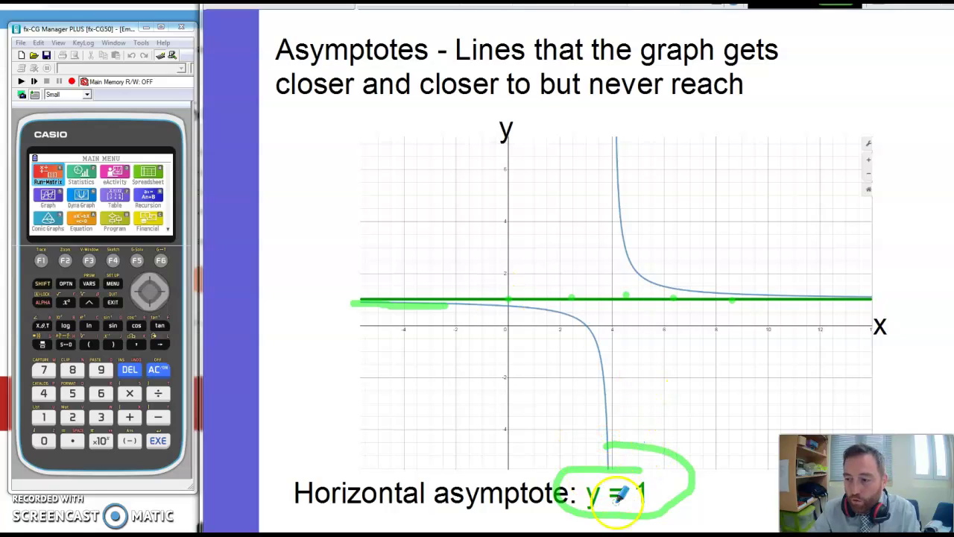
pyautogui.moveTo(592, 505); pyautogui.dragTo(623, 515)
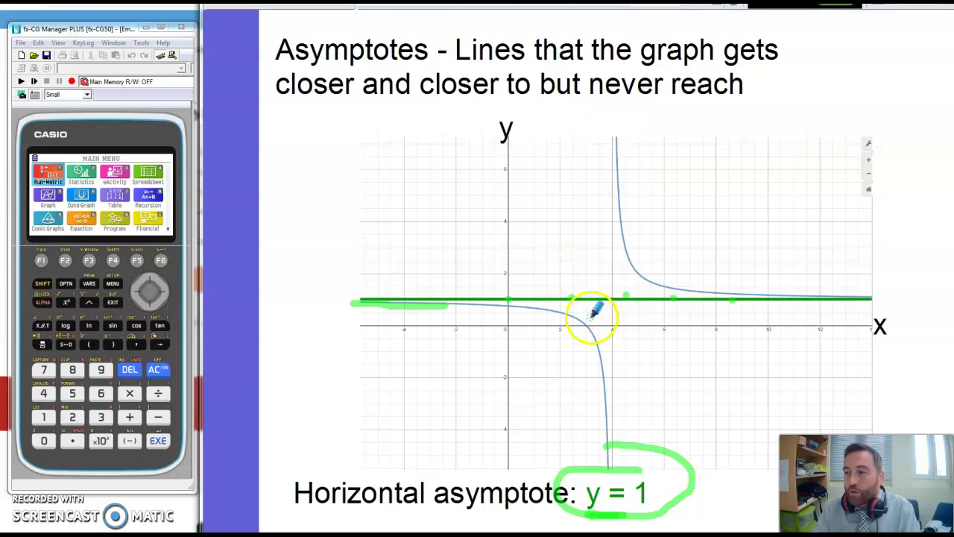
# Step: Dot and highlight the right end of the y = 1 asymptote, then advance to the questions slide
pyautogui.click(841, 299)
pyautogui.click(873, 302)
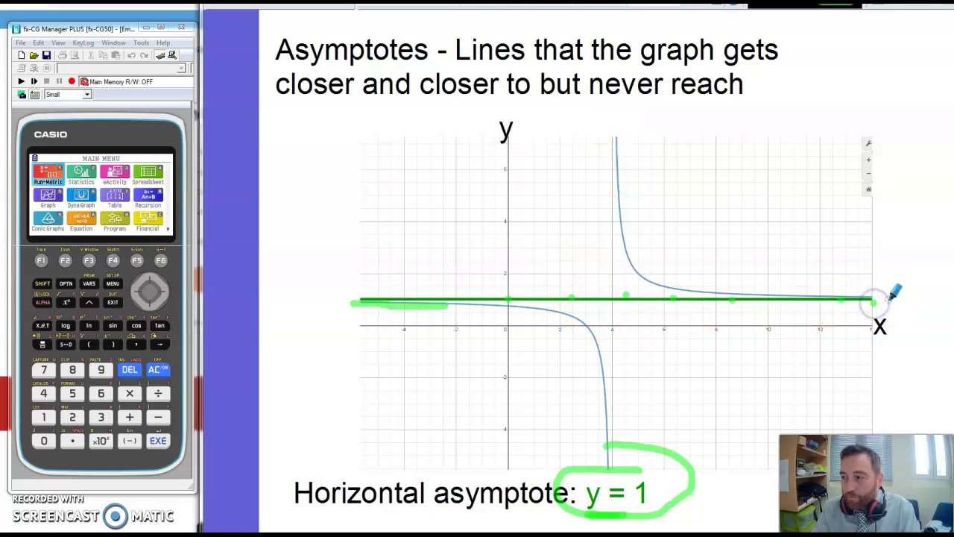
pyautogui.click(936, 292)
pyautogui.moveTo(946, 298); pyautogui.dragTo(871, 297)
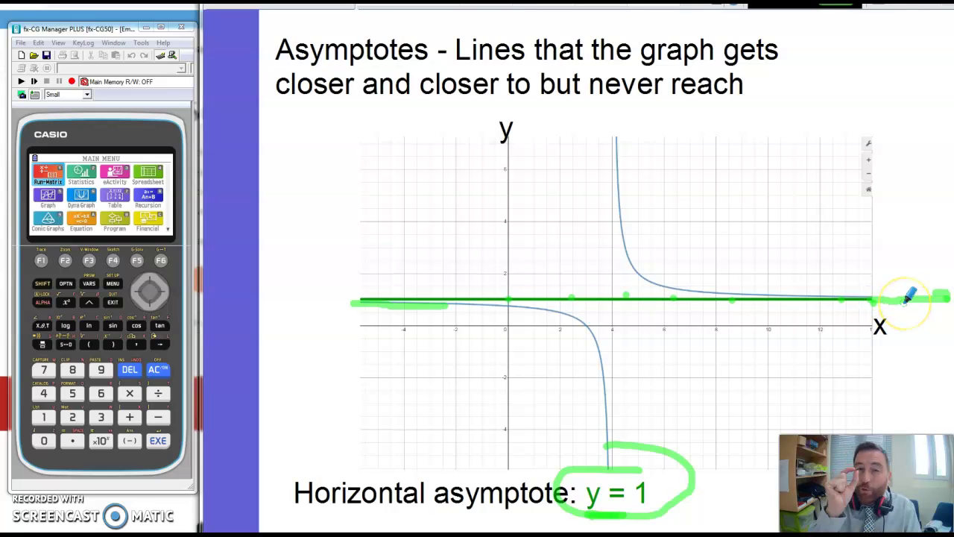
pyautogui.click(634, 485)
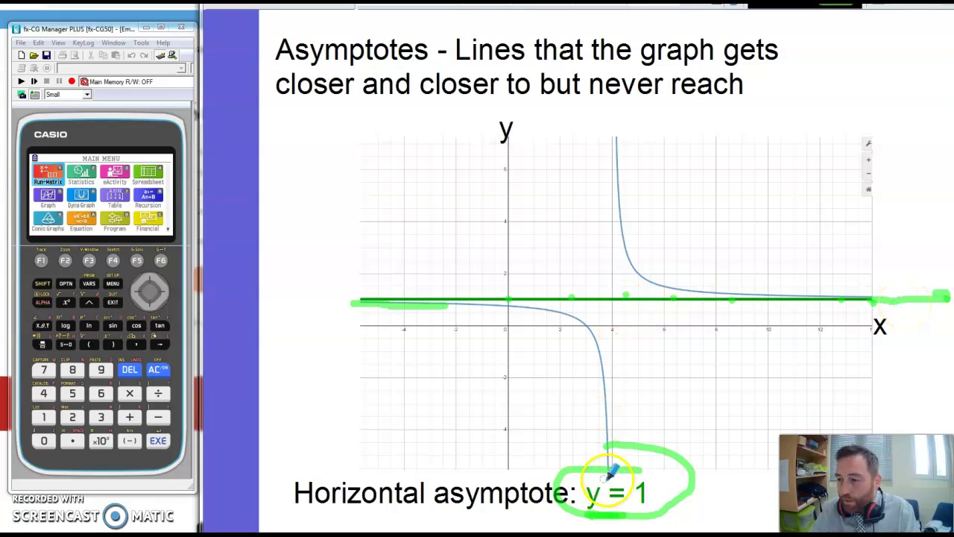
pyautogui.click(773, 155)
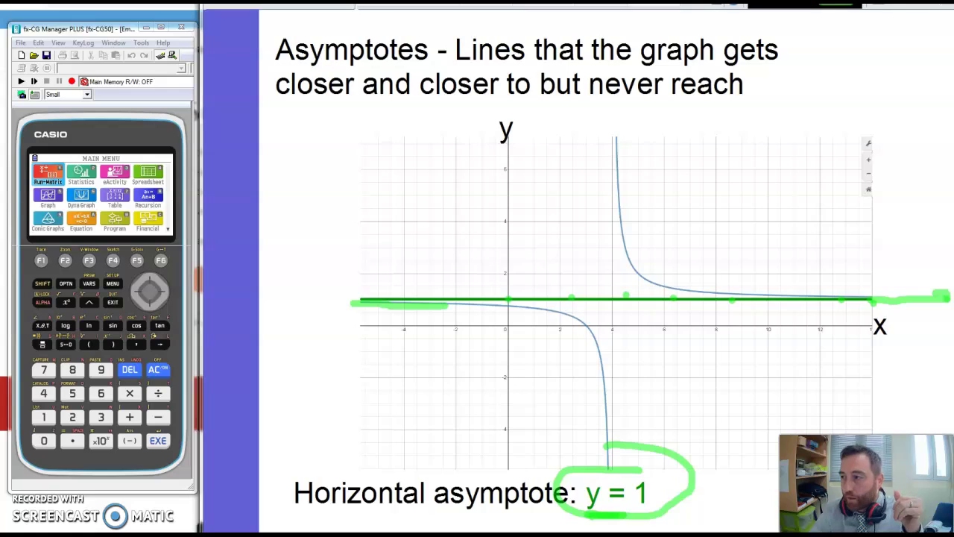
pyautogui.press('Right')
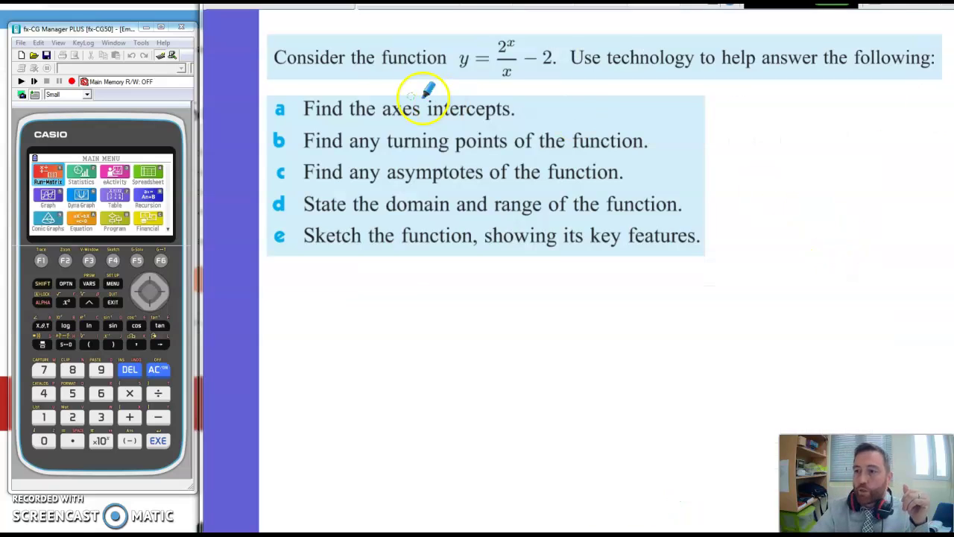
# Step: Mark the function's y on the slide, then enter Graph mode and draw the stored Y1 = 2^x/x − 2
pyautogui.click(464, 79)
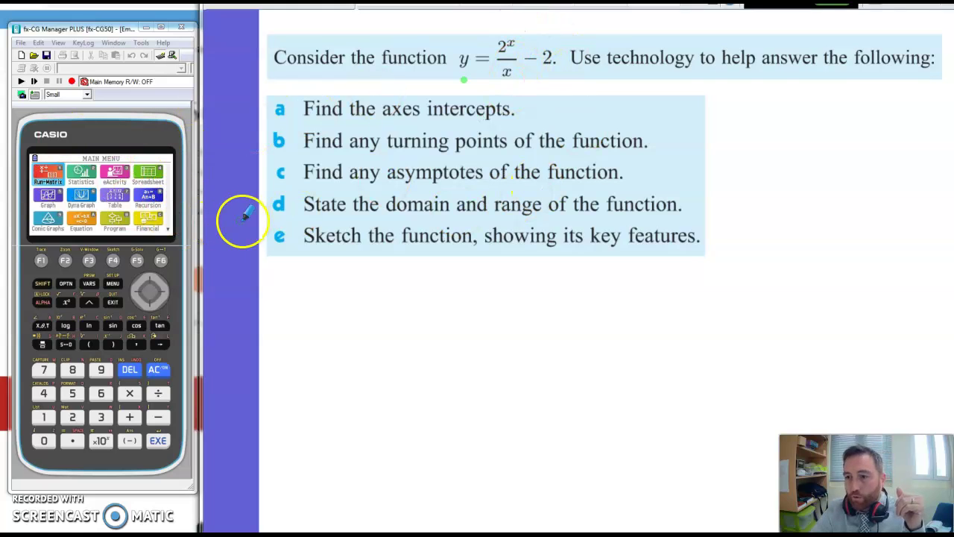
pyautogui.click(153, 307)
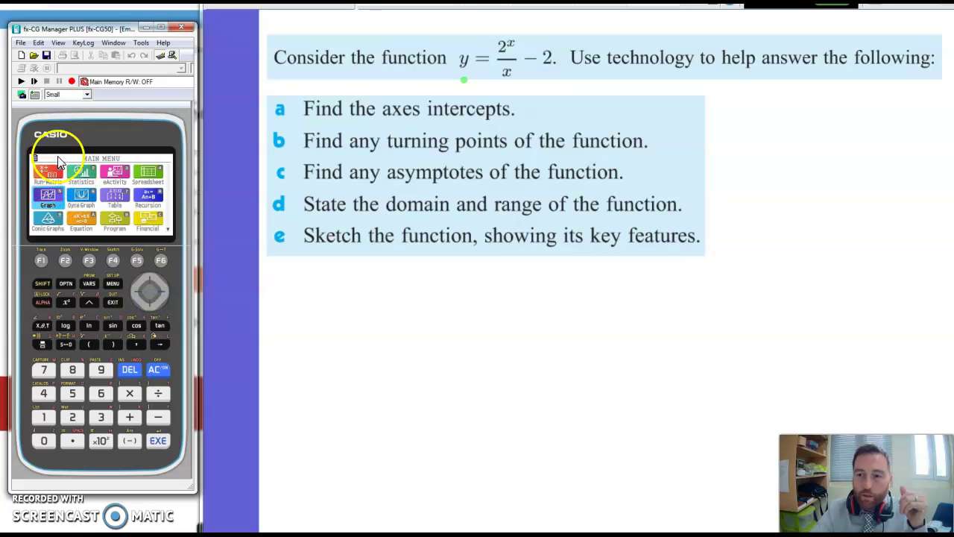
pyautogui.click(74, 393)
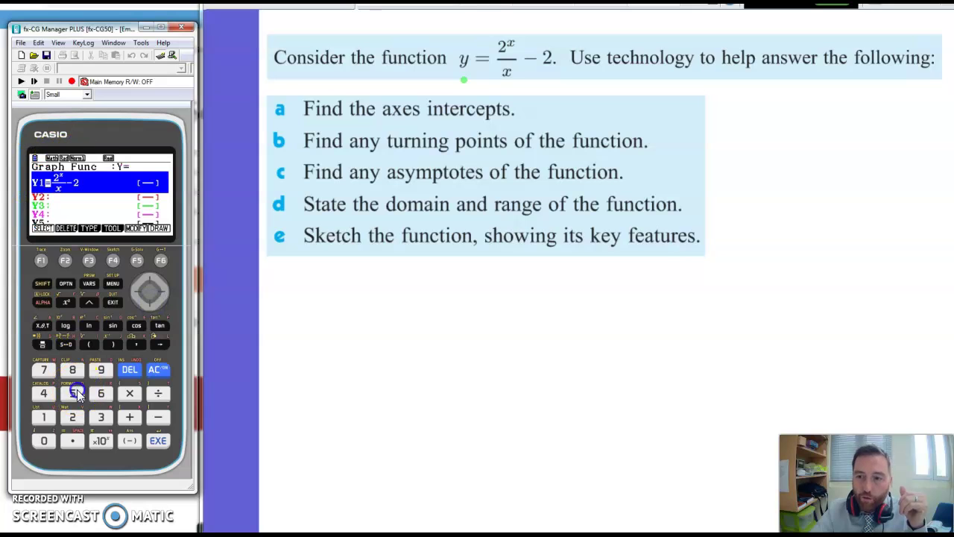
pyautogui.click(165, 288)
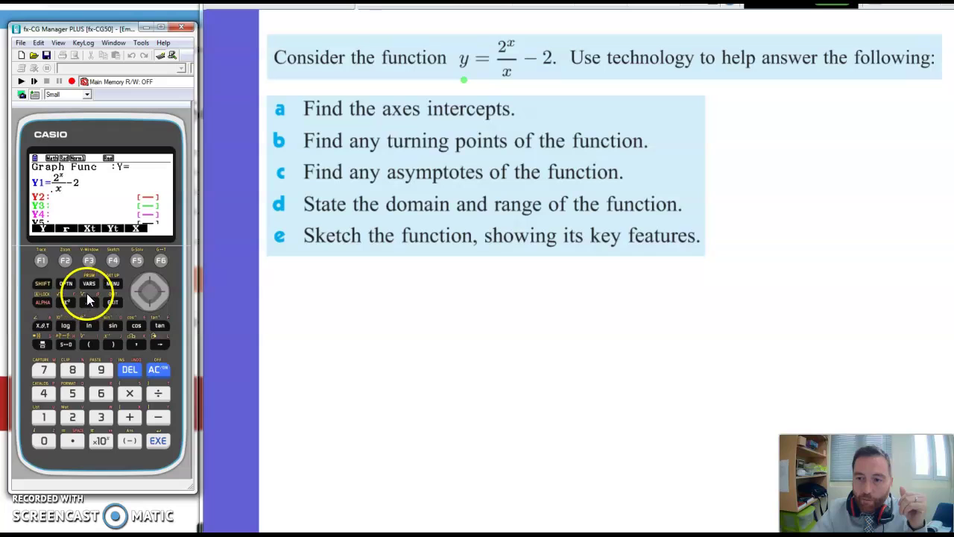
pyautogui.click(166, 292)
pyautogui.click(167, 292)
pyautogui.click(166, 292)
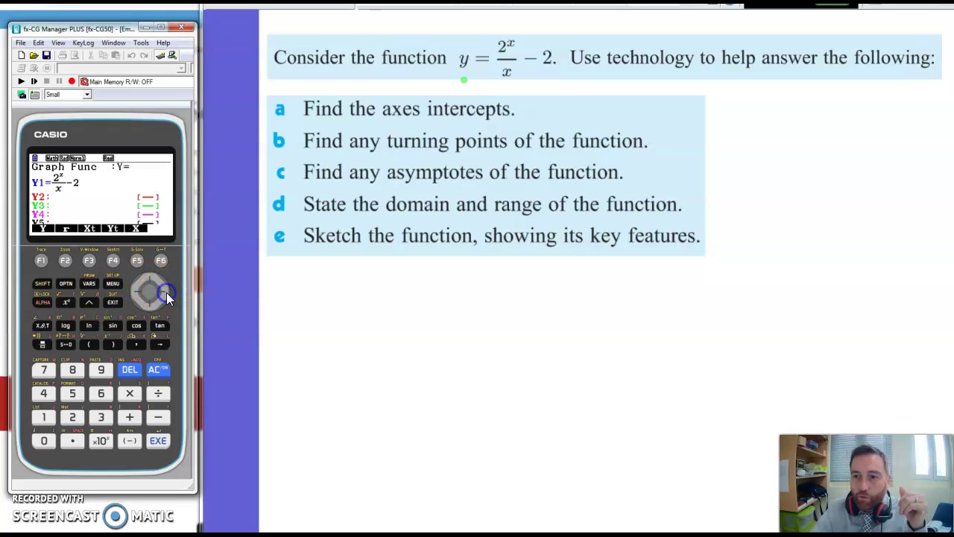
pyautogui.click(157, 441)
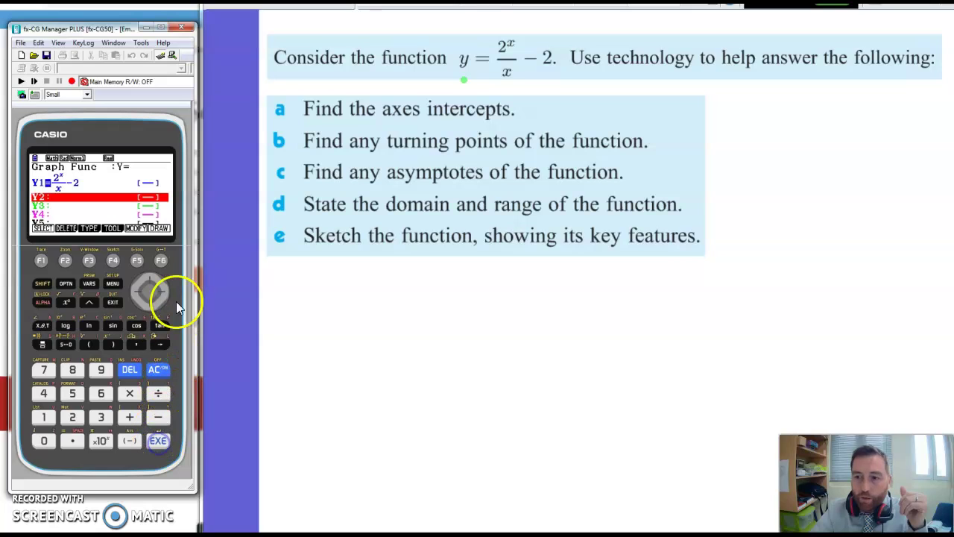
pyautogui.click(164, 259)
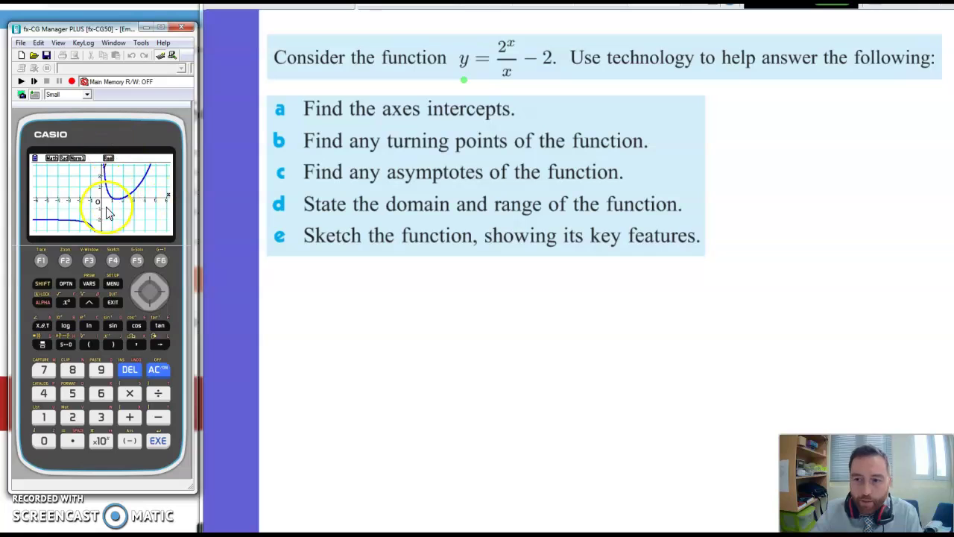
# Step: Zoom in on the graph about the origin, then open the View Window settings
pyautogui.click(67, 260)
pyautogui.click(91, 259)
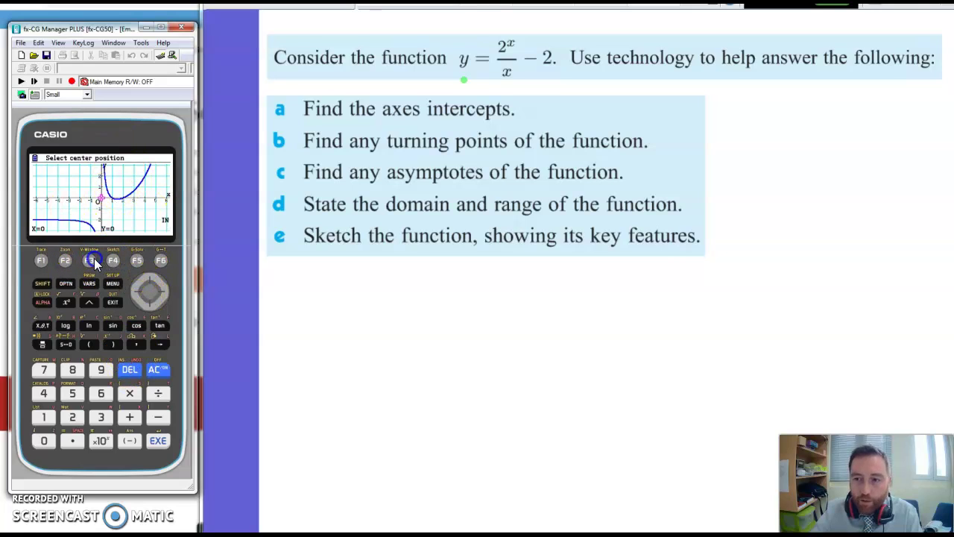
pyautogui.click(158, 440)
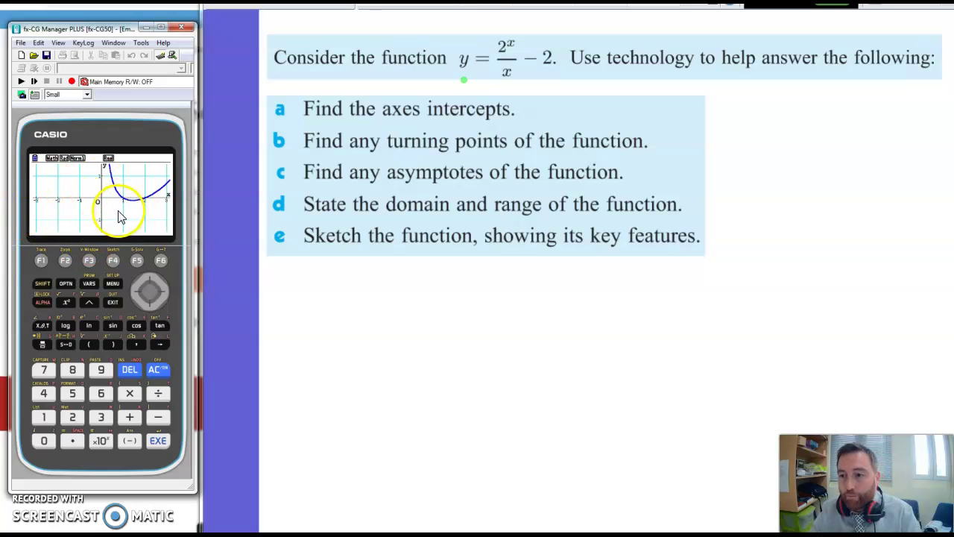
pyautogui.click(95, 262)
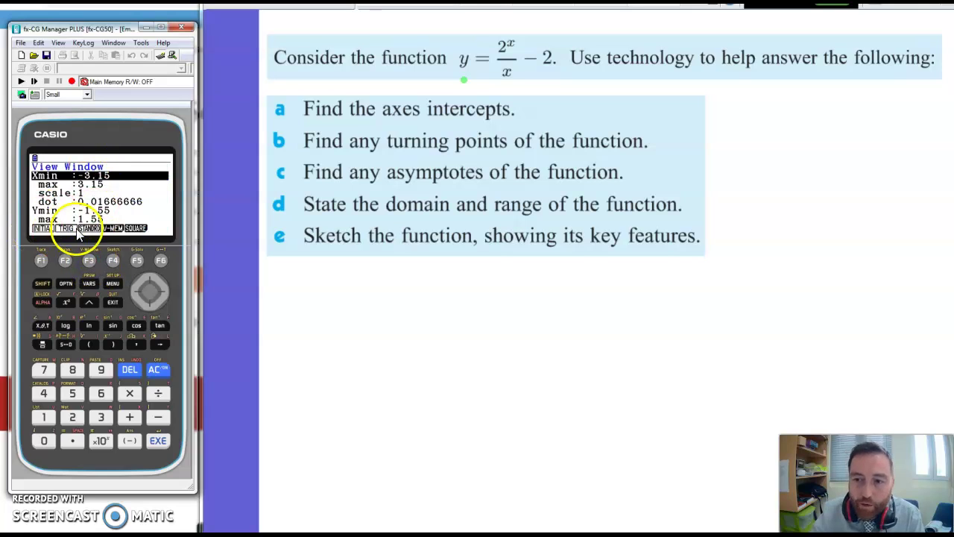
# Step: Reset the View Window to its initial values and redraw the graph
pyautogui.click(41, 259)
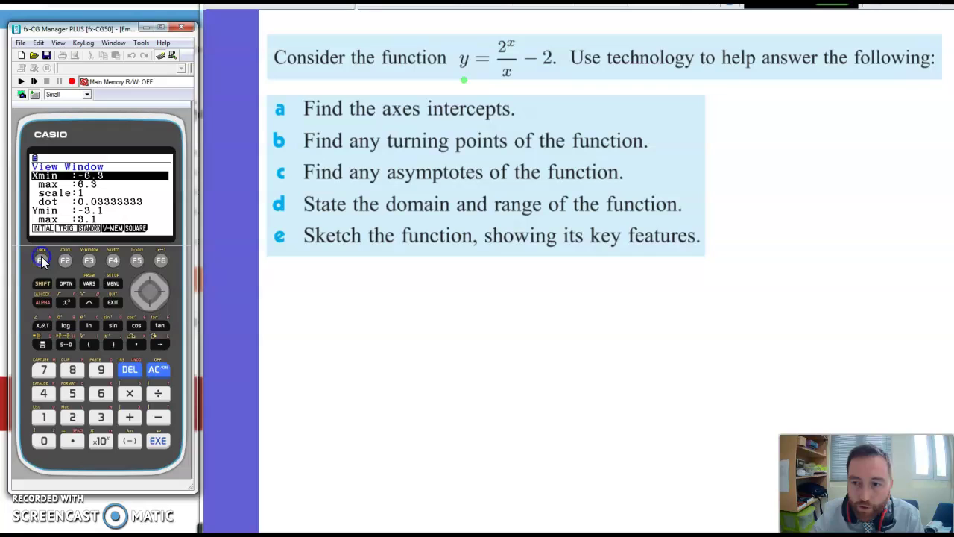
pyautogui.click(157, 440)
pyautogui.click(161, 260)
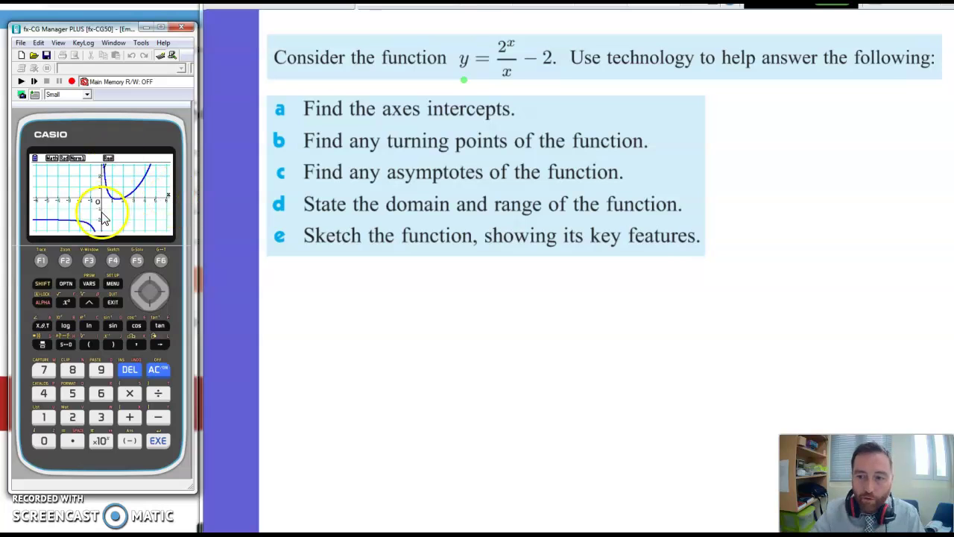
# Step: Set the View Window's Xmin to -20 and Xmax to 20
pyautogui.click(88, 262)
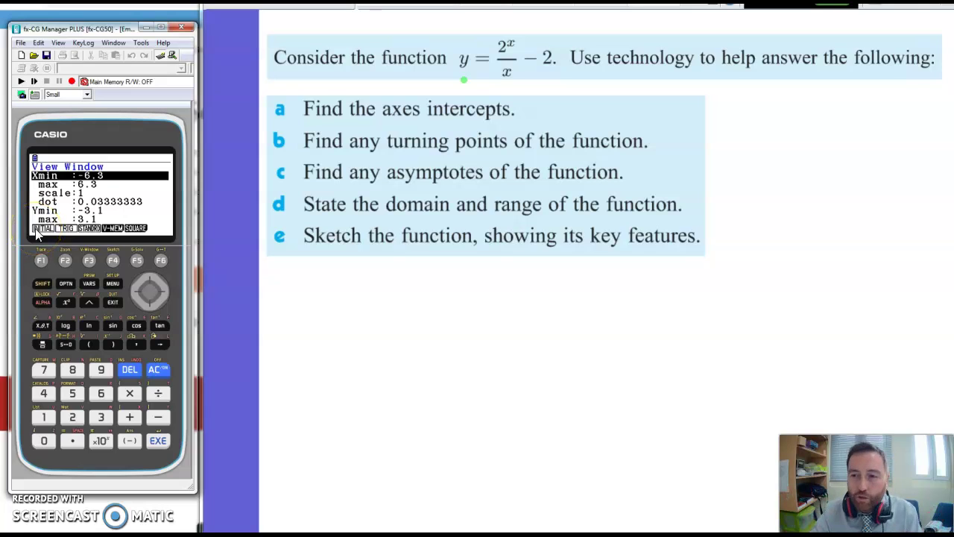
pyautogui.click(156, 418)
pyautogui.click(72, 416)
pyautogui.click(44, 441)
pyautogui.click(159, 441)
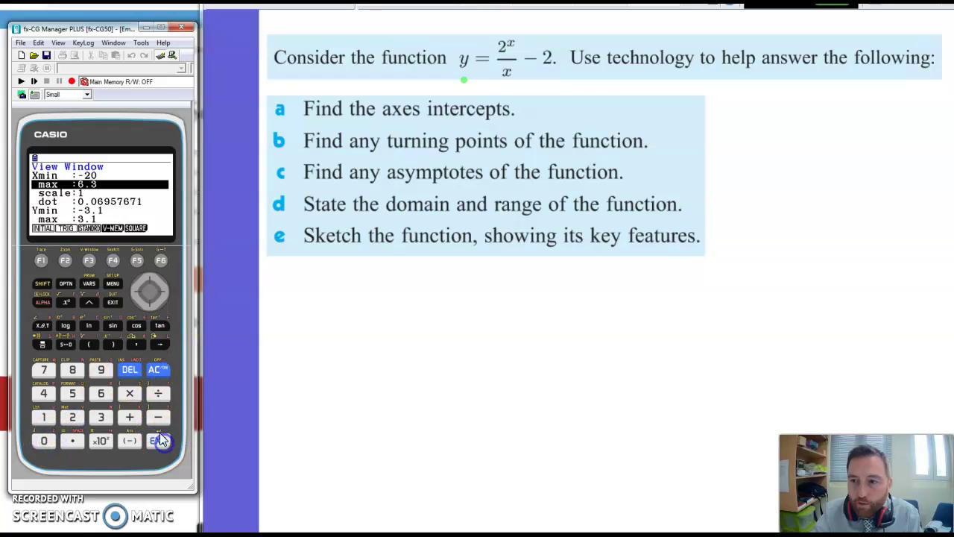
pyautogui.click(72, 418)
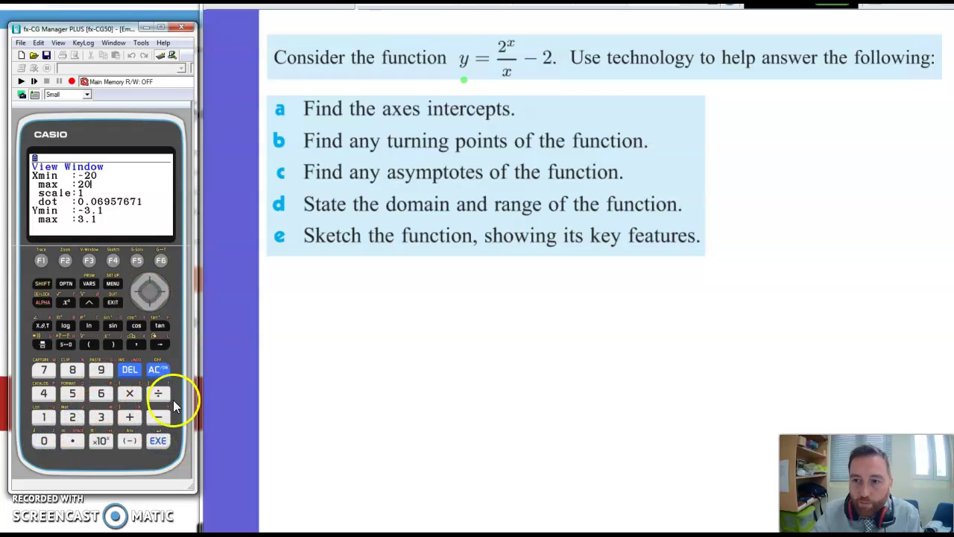
pyautogui.click(159, 441)
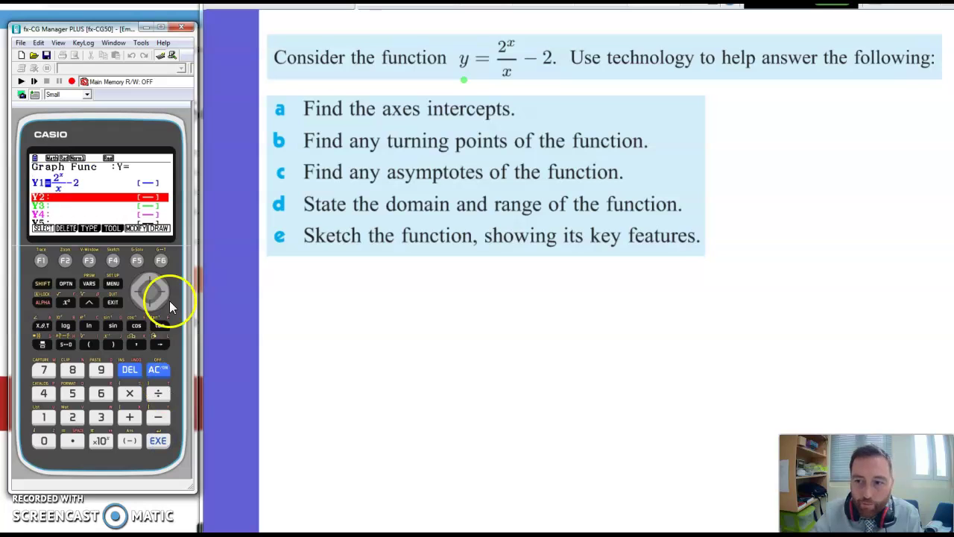
# Step: Set Ymin to -20 and Ymax to 20 in the View Window, then redraw y = 2^x/x − 2
pyautogui.click(42, 284)
pyautogui.click(90, 260)
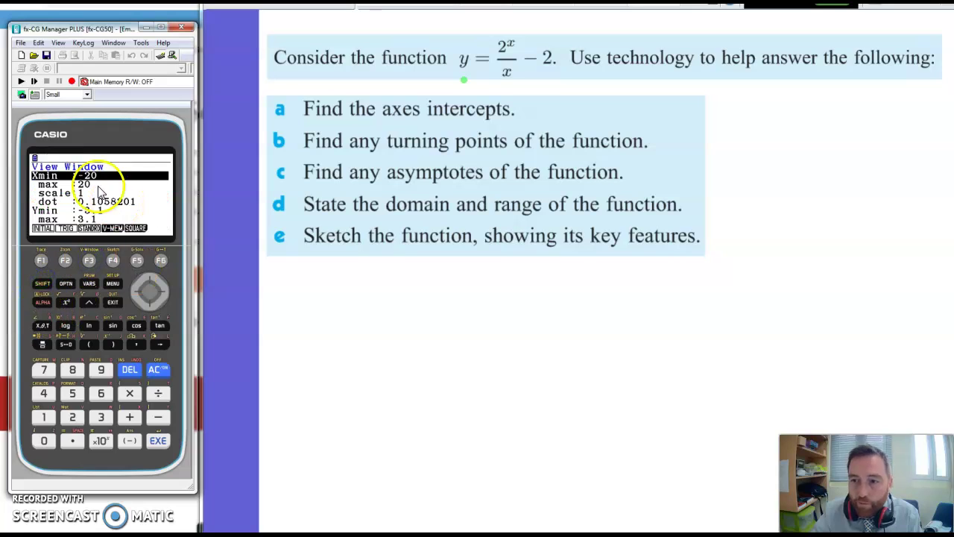
pyautogui.click(149, 303)
pyautogui.click(149, 304)
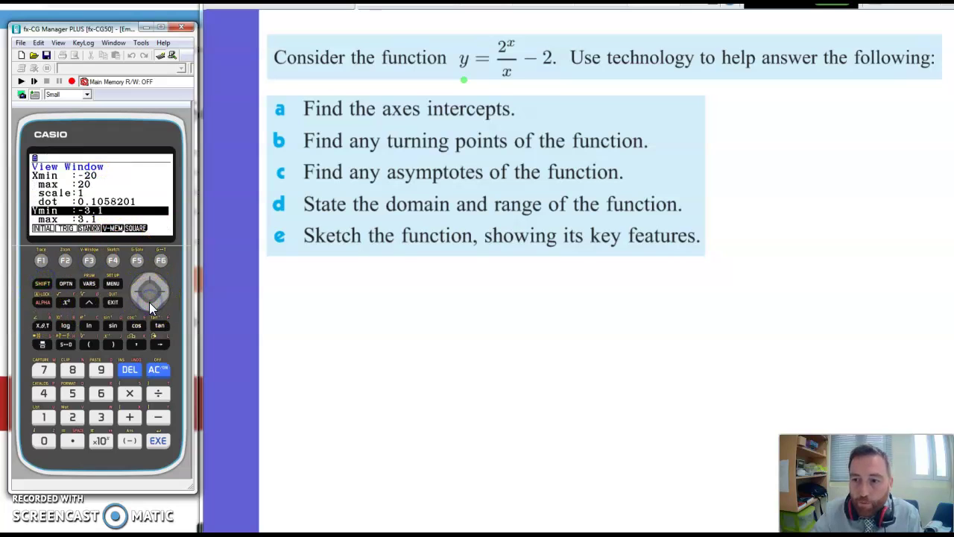
pyautogui.click(159, 419)
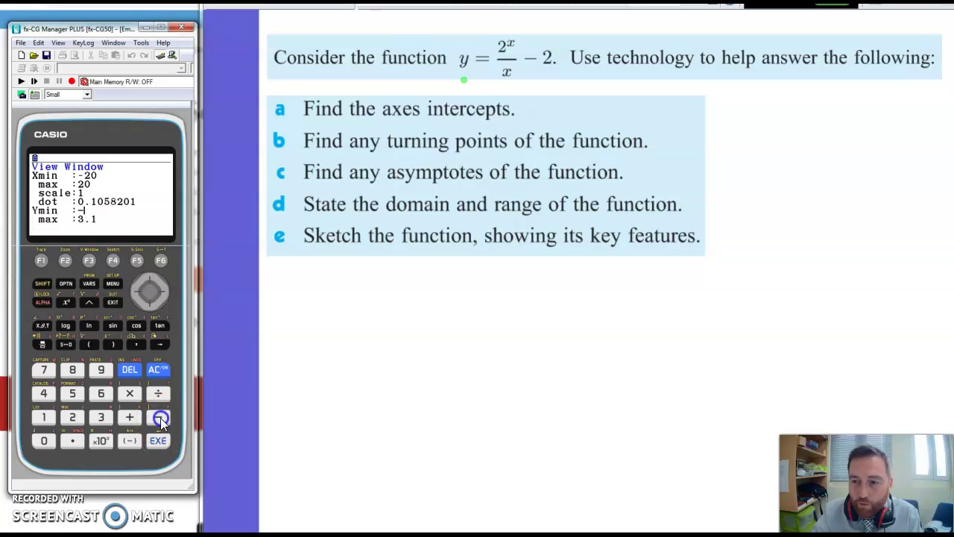
pyautogui.click(73, 418)
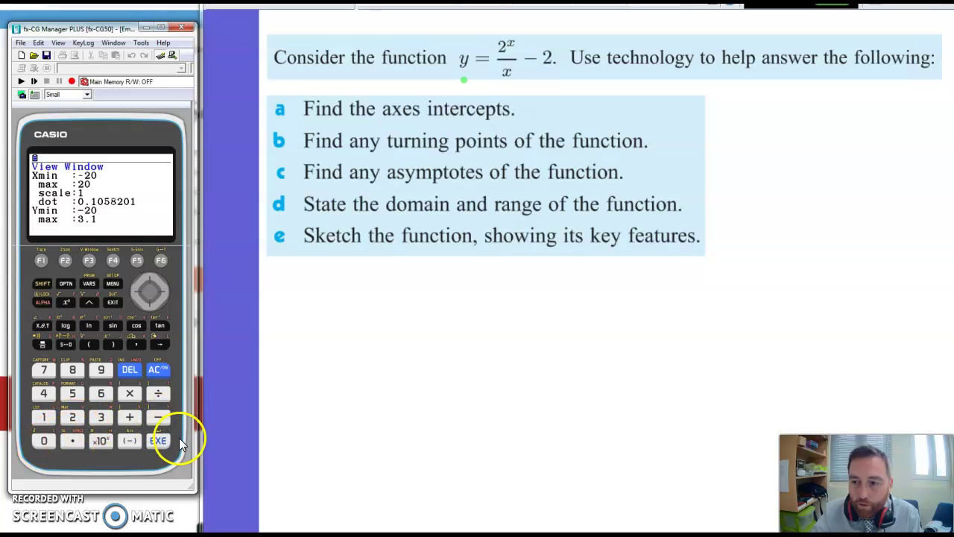
pyautogui.click(158, 441)
pyautogui.click(73, 417)
pyautogui.click(44, 441)
pyautogui.click(158, 441)
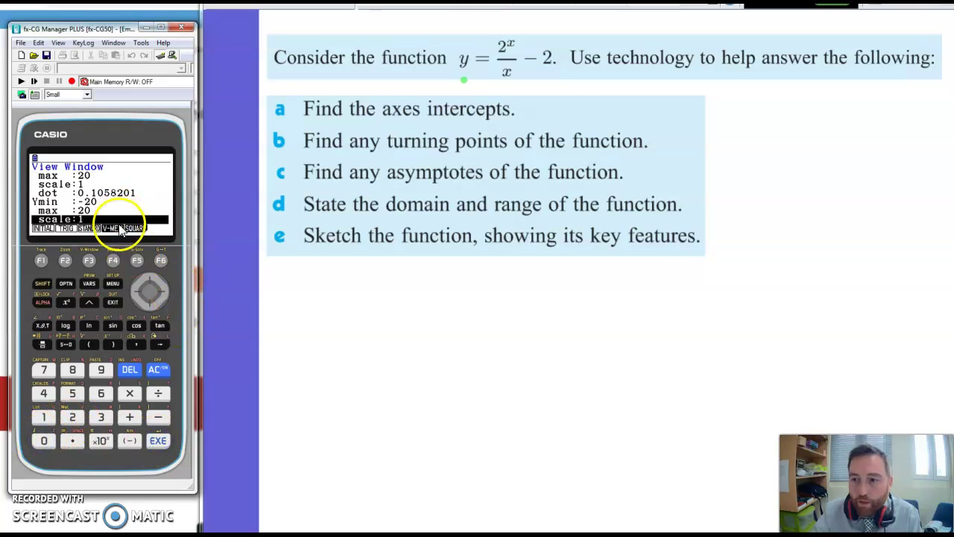
pyautogui.click(113, 301)
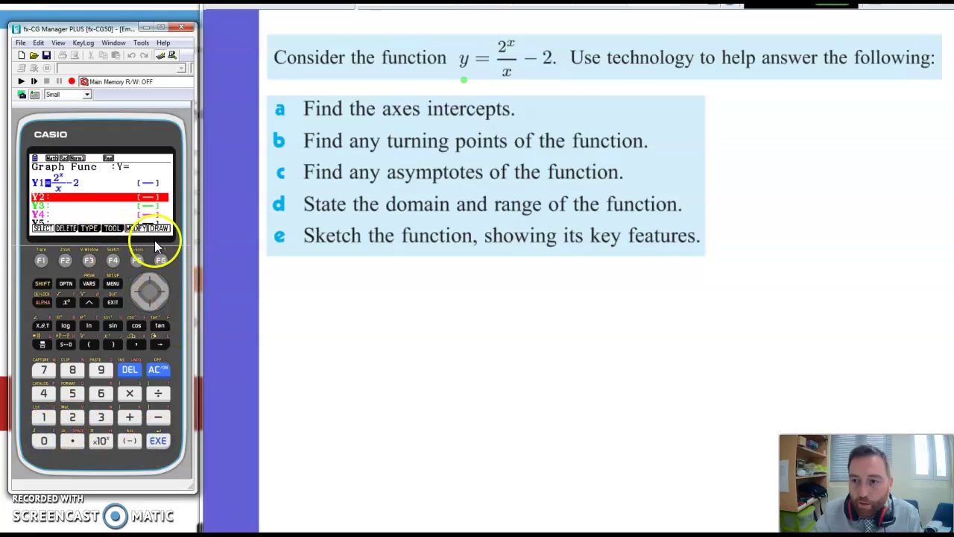
pyautogui.click(161, 260)
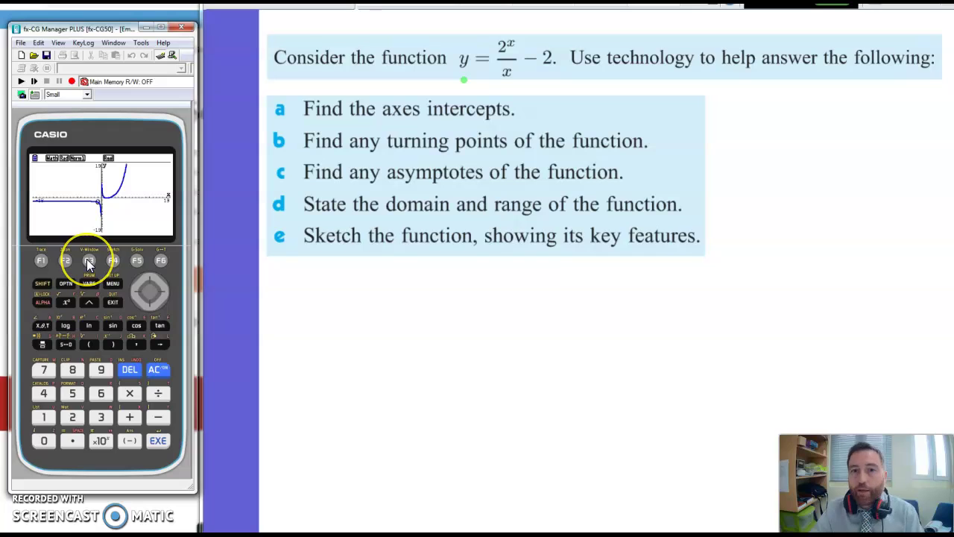
# Step: Scroll the graph right, left, down and up, then reopen the View Window settings
pyautogui.click(165, 293)
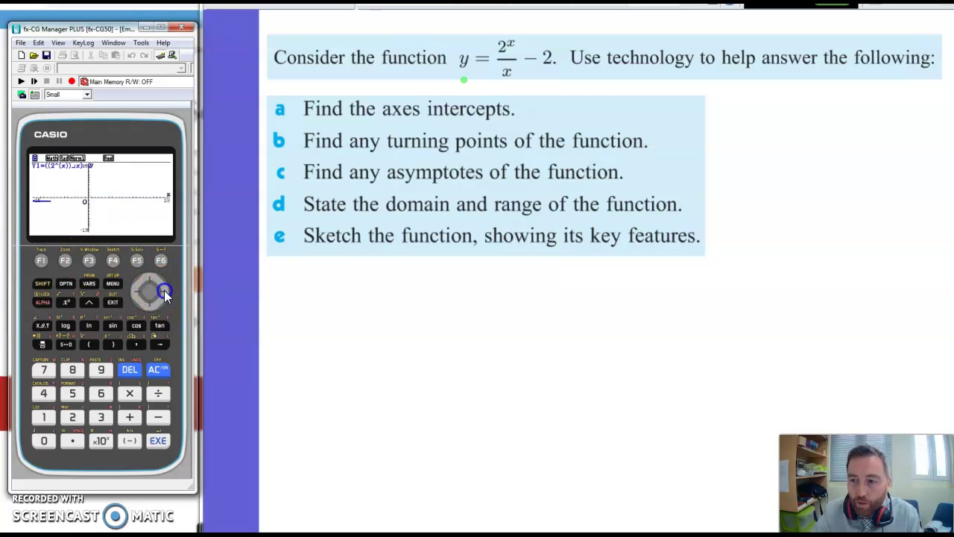
pyautogui.click(165, 292)
pyautogui.click(147, 280)
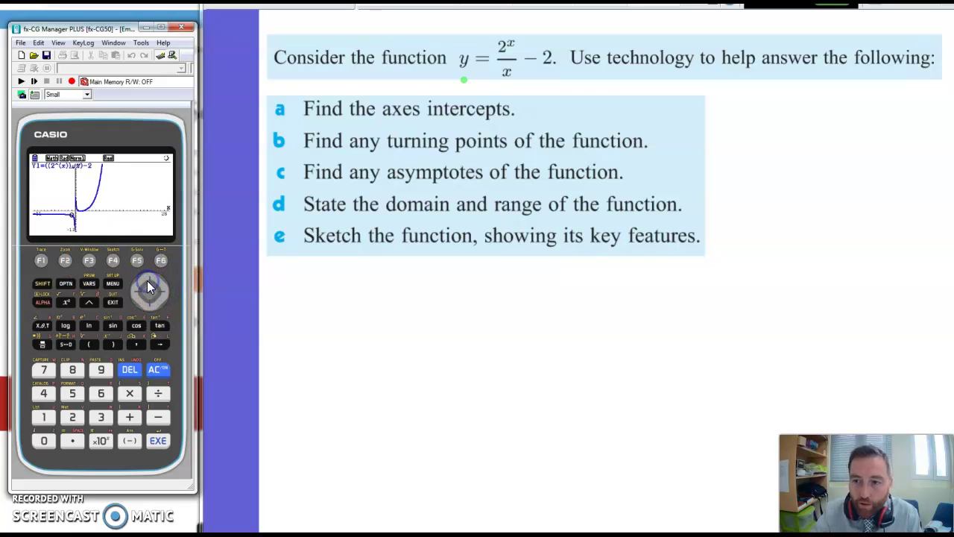
pyautogui.click(138, 293)
pyautogui.click(137, 291)
pyautogui.click(136, 291)
pyautogui.click(151, 308)
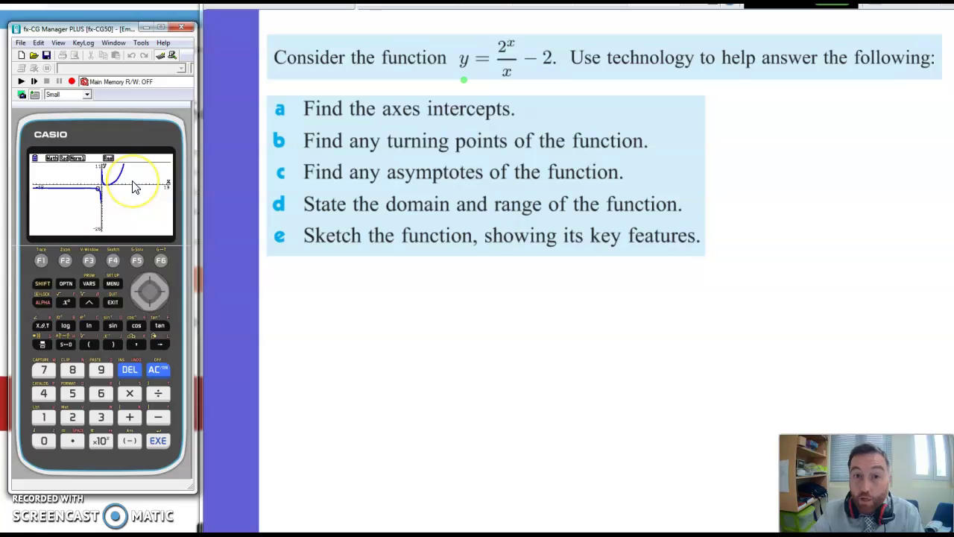
pyautogui.click(149, 279)
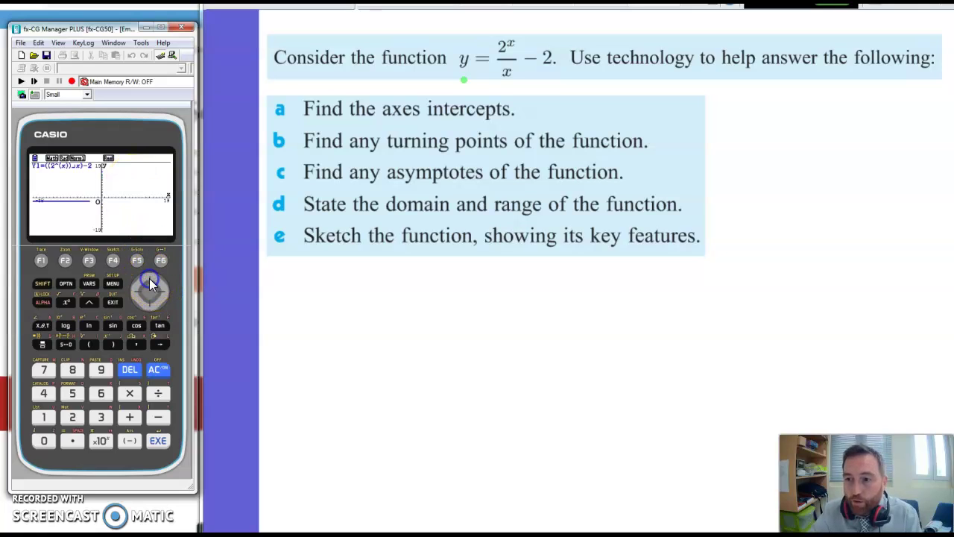
pyautogui.click(161, 289)
pyautogui.click(135, 295)
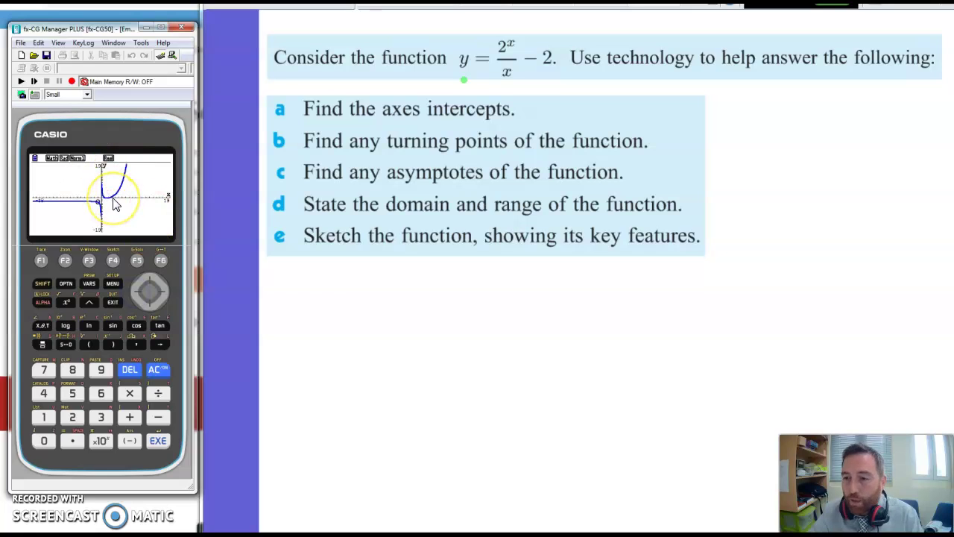
pyautogui.moveTo(114, 205)
pyautogui.mouseDown()
pyautogui.moveTo(70, 218)
pyautogui.moveTo(111, 187)
pyautogui.mouseUp()
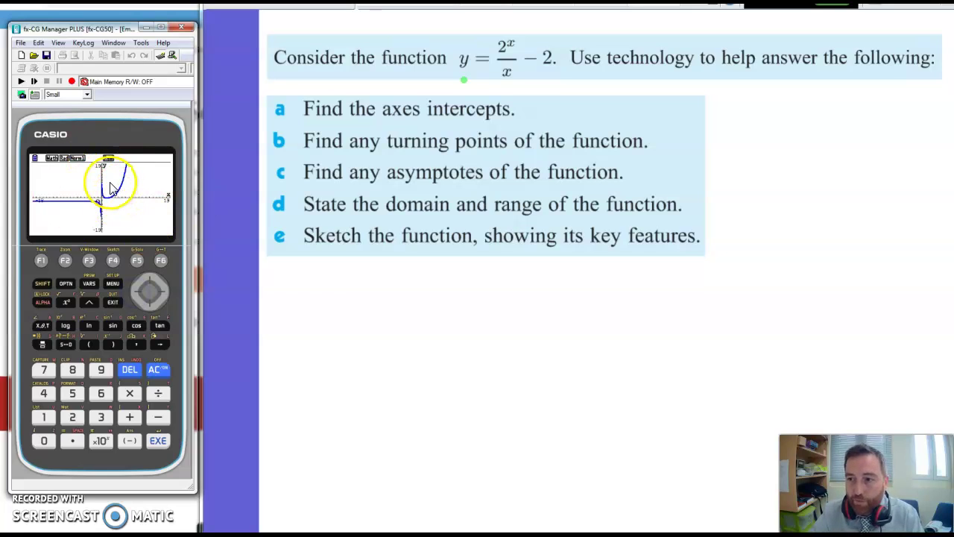
pyautogui.click(89, 259)
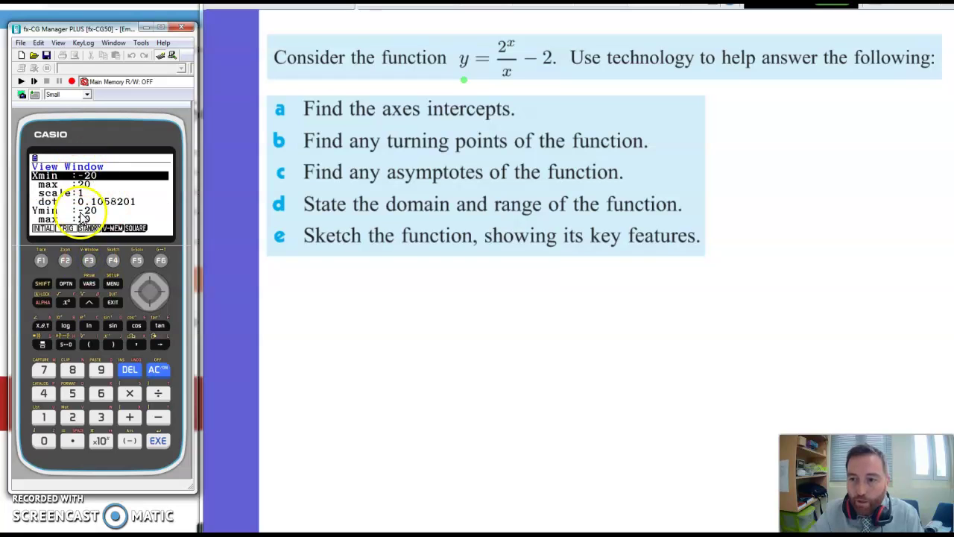
# Step: Apply the INITIAL then STANDARD −10 to 10 window on both axes and redraw the graph
pyautogui.click(41, 259)
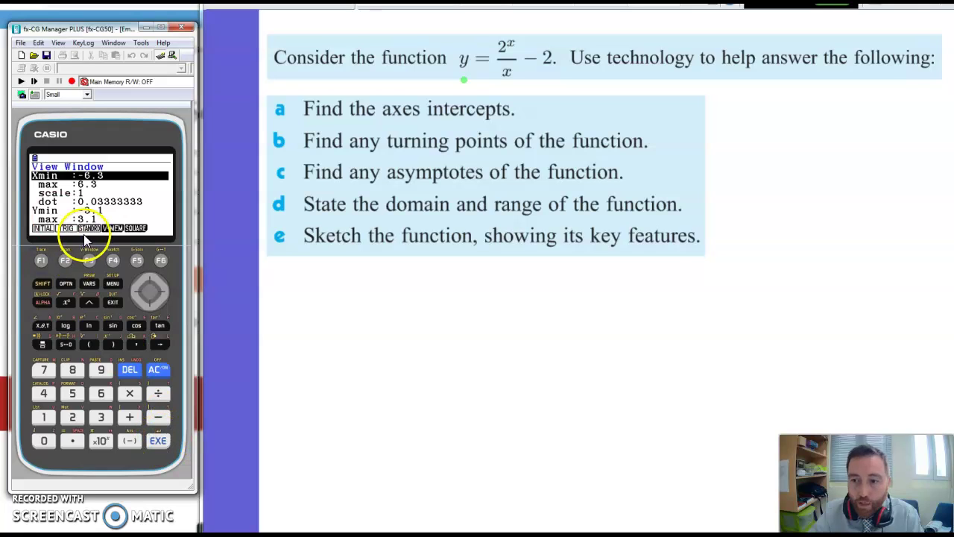
pyautogui.click(88, 260)
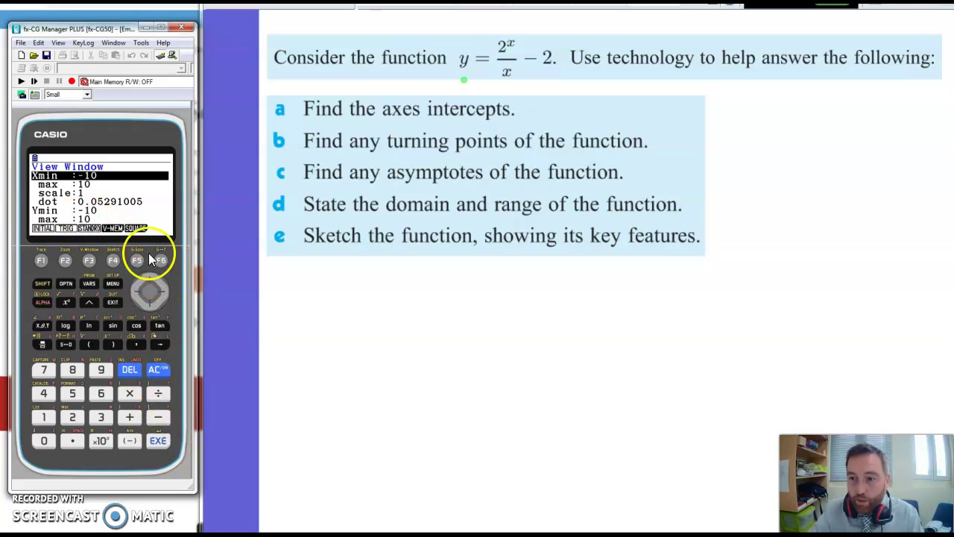
pyautogui.click(114, 301)
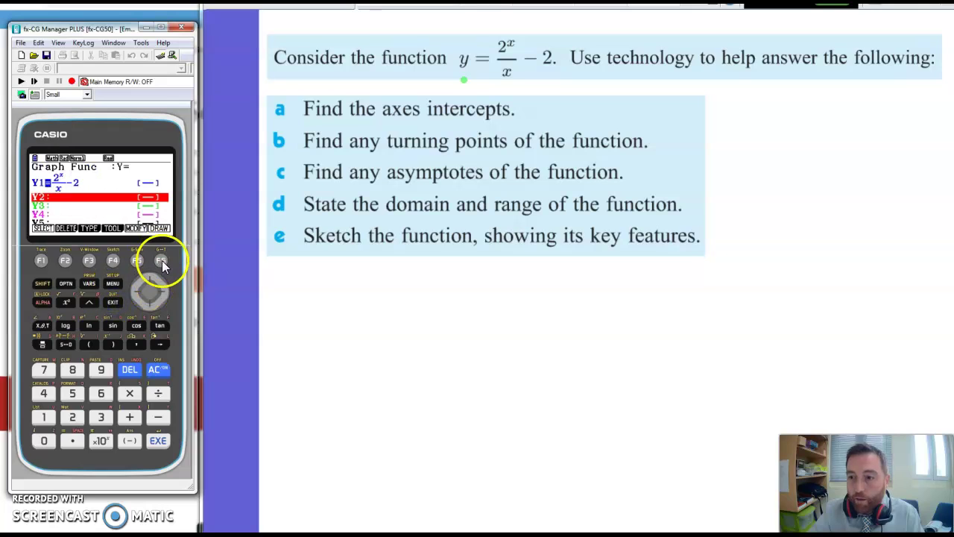
pyautogui.click(160, 261)
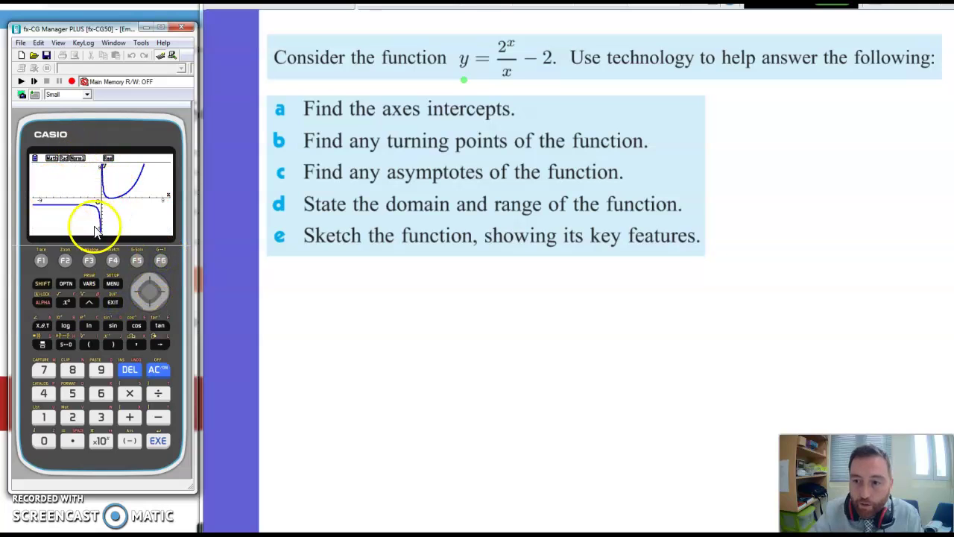